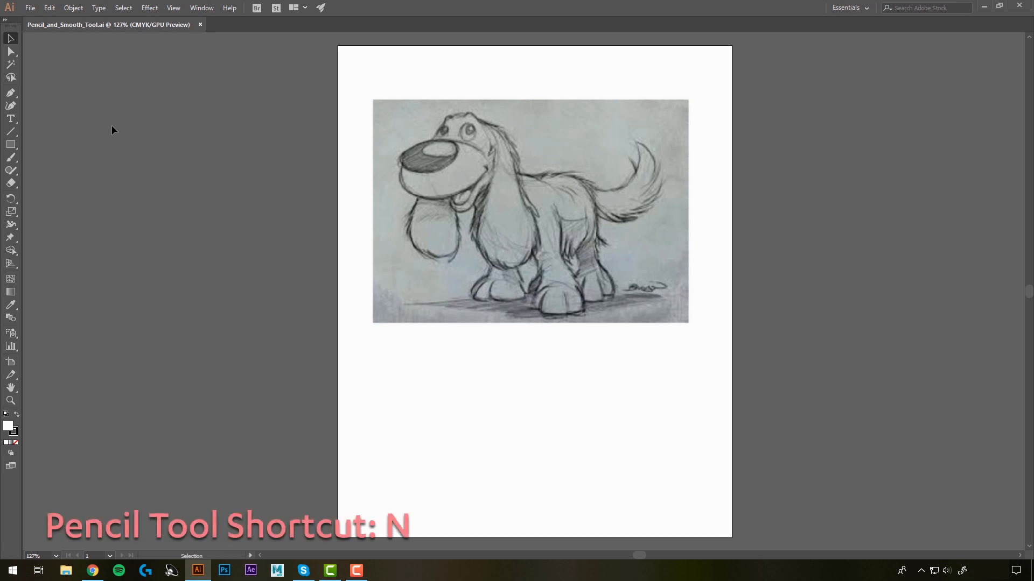
# Step: Activate the Pencil tool and accept its options with fidelity one notch from Accurate and paths closing within 15 pixels
pyautogui.click(13, 173)
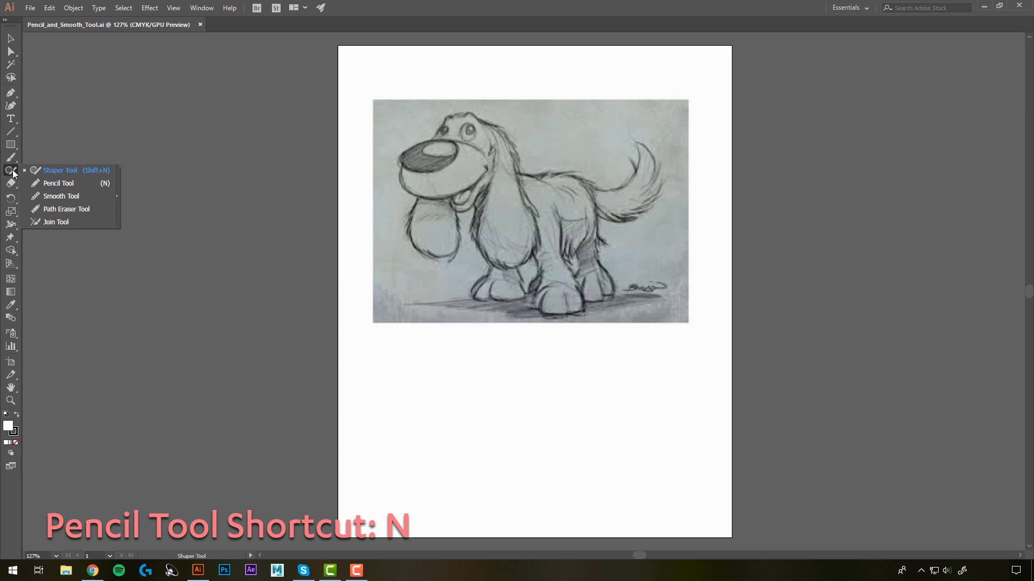
pyautogui.click(58, 183)
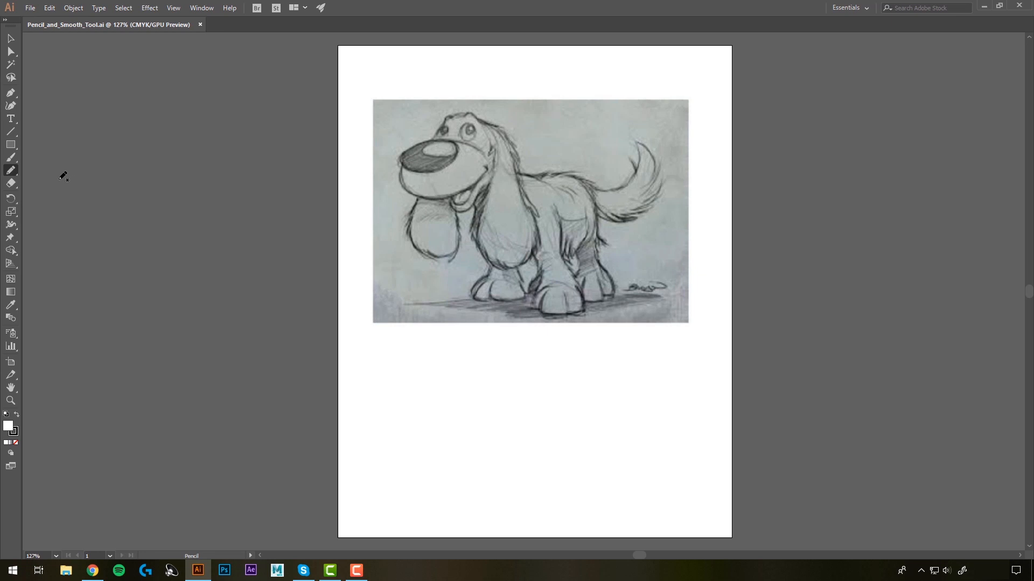
pyautogui.doubleClick(11, 171)
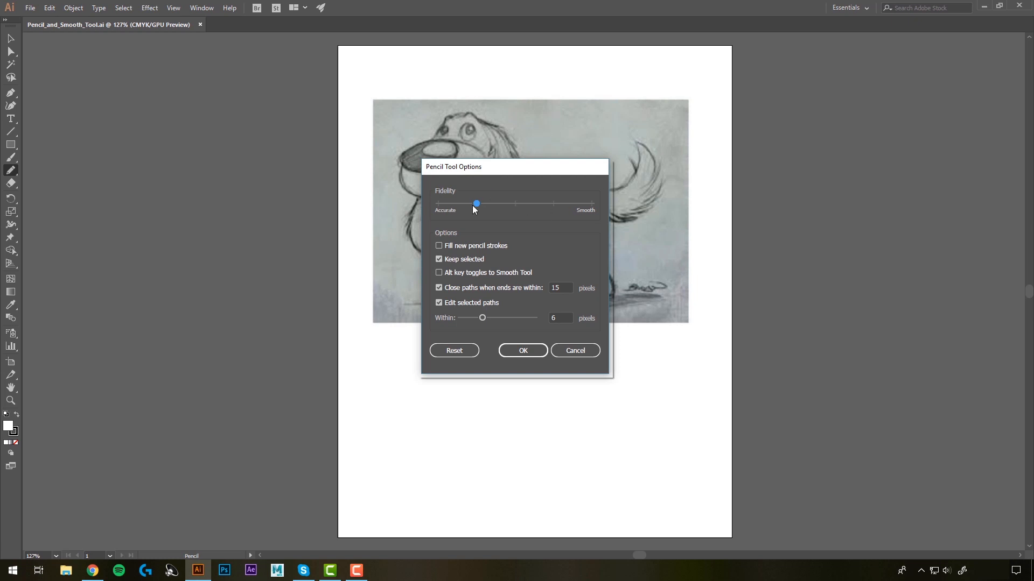
pyautogui.click(523, 351)
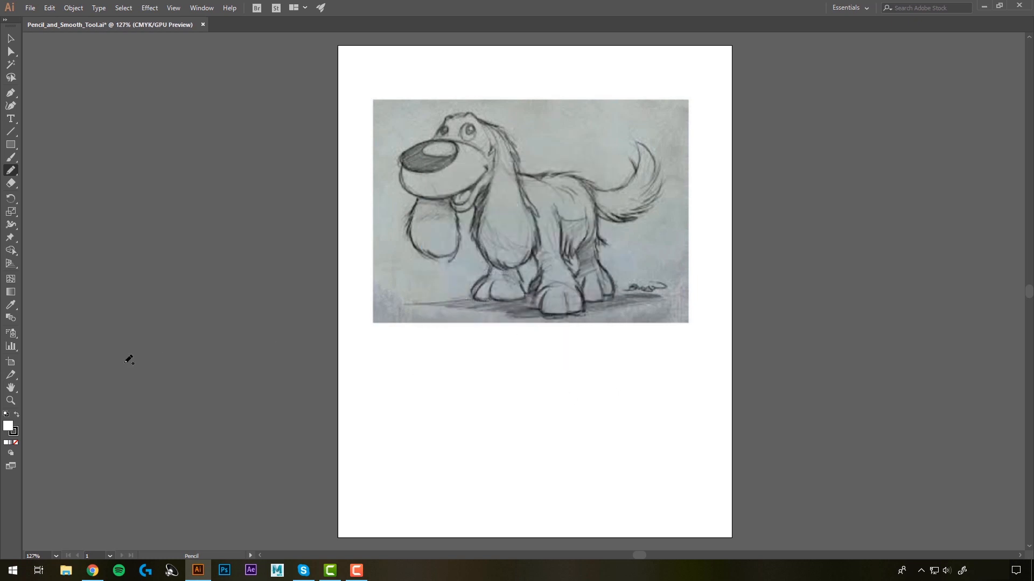
# Step: Set the stroke colour to FF0049 and the fill to None
pyautogui.doubleClick(15, 433)
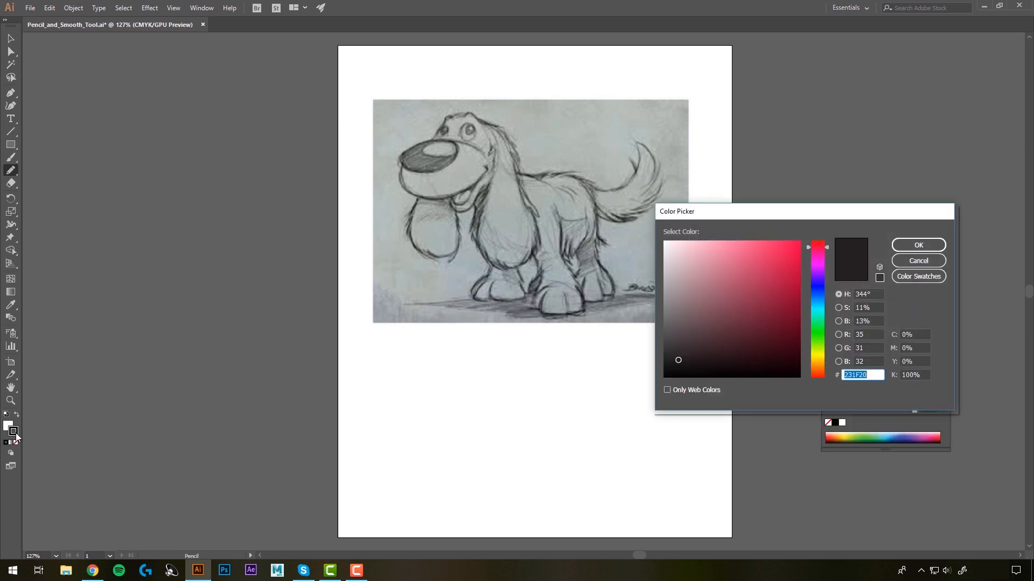
pyautogui.write('FF0049')
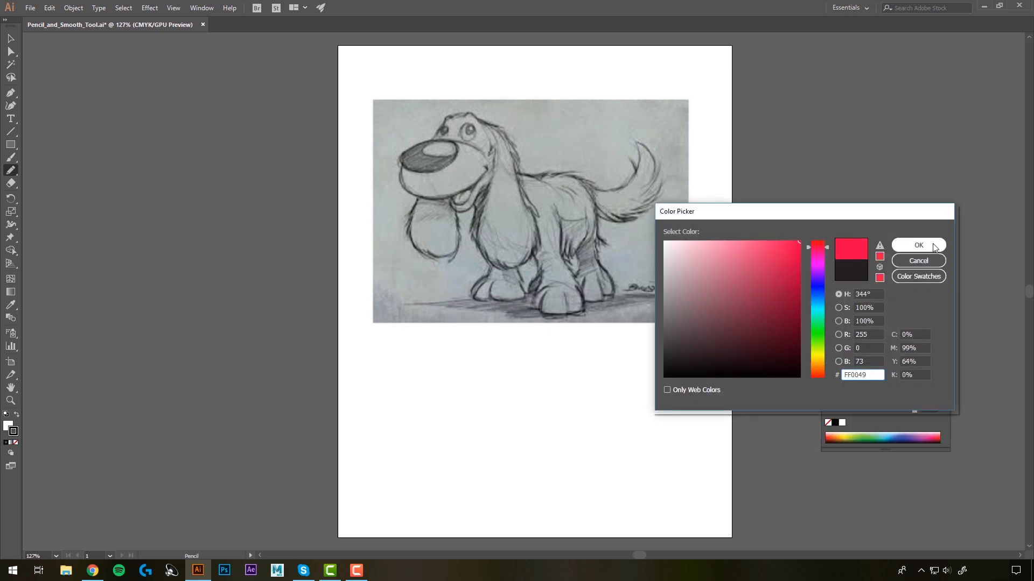
pyautogui.click(918, 245)
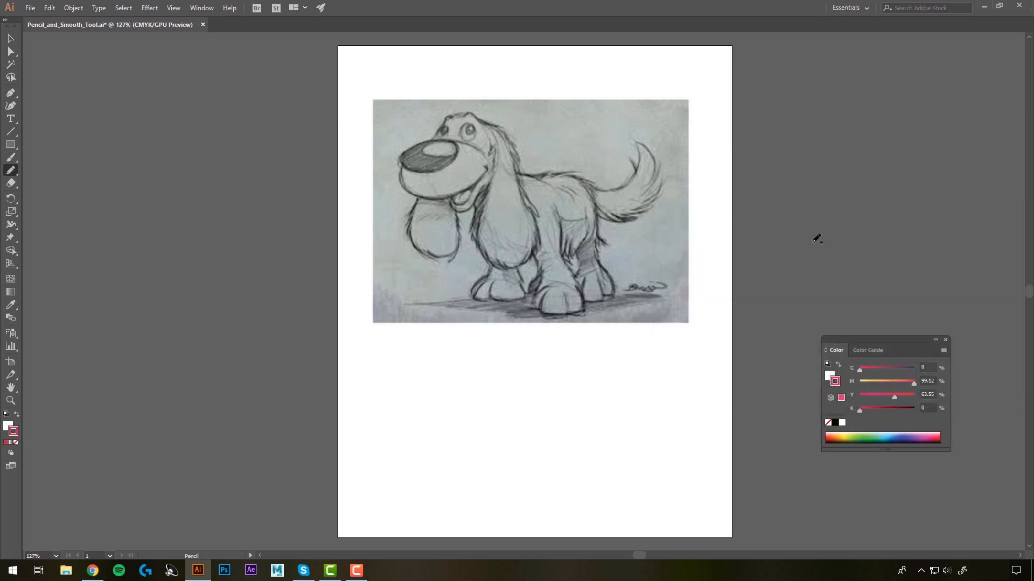
pyautogui.click(7, 426)
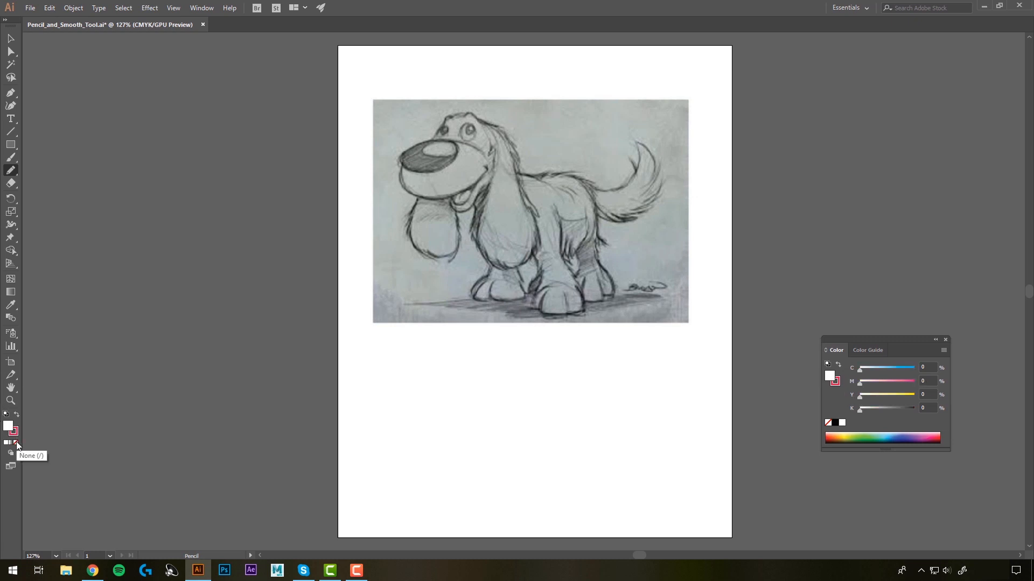
pyautogui.click(16, 443)
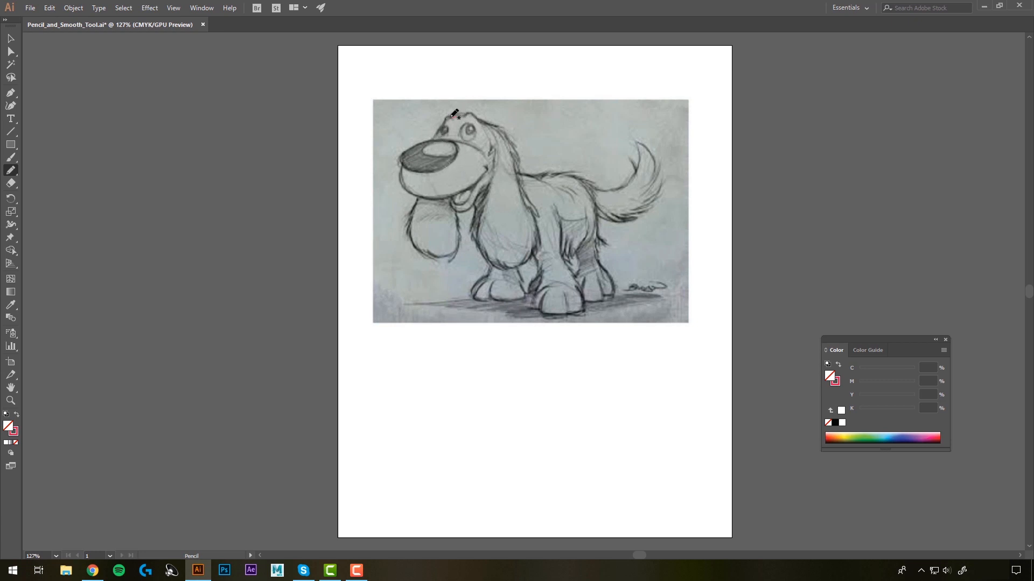
# Step: Trace the dog's head as one closed pencil path, discarding the first outline that runs down to the far ear
pyautogui.moveTo(450, 117)
pyautogui.mouseDown()
pyautogui.moveTo(403, 161)
pyautogui.moveTo(417, 197)
pyautogui.moveTo(417, 251)
pyautogui.mouseUp()
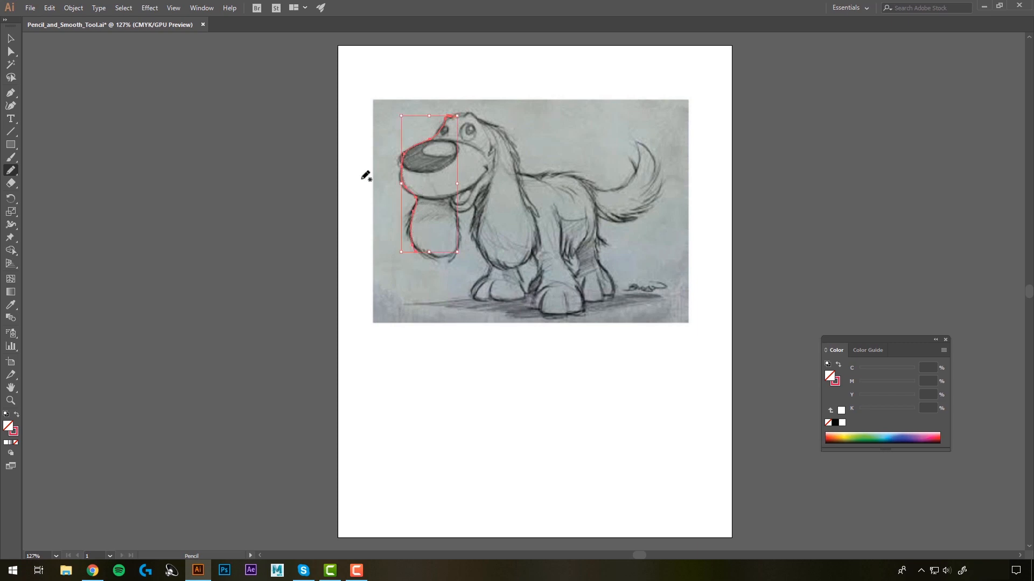
pyautogui.hotkey('ctrl', 'z')
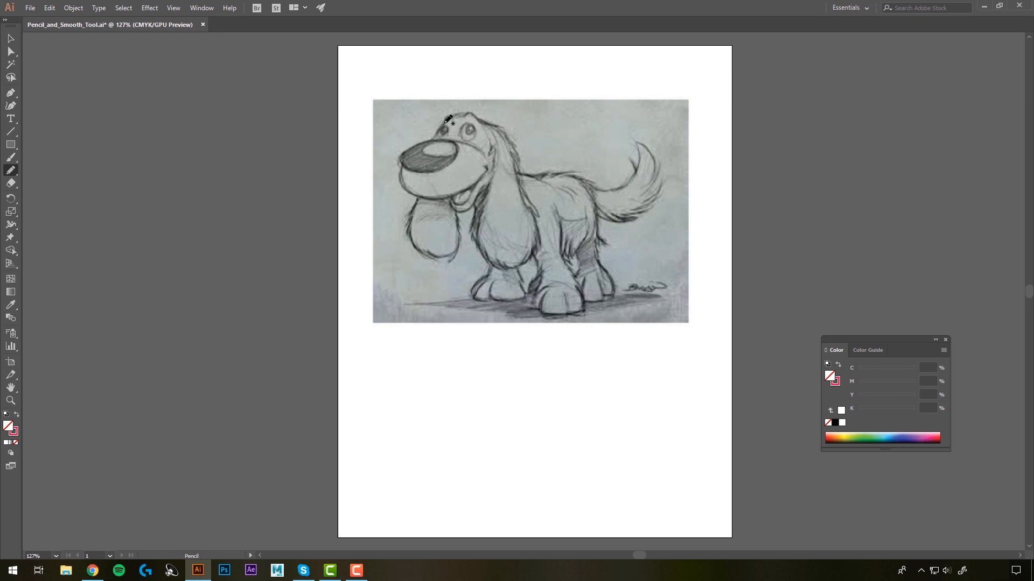
pyautogui.moveTo(439, 132)
pyautogui.mouseDown()
pyautogui.moveTo(438, 171)
pyautogui.moveTo(456, 193)
pyautogui.moveTo(474, 184)
pyautogui.moveTo(490, 138)
pyautogui.moveTo(479, 116)
pyautogui.moveTo(453, 115)
pyautogui.mouseUp()
pyautogui.moveTo(450, 114); pyautogui.dragTo(450, 114)
# Step: Trace the dog's nose, the nose highlight and the rounded muzzle as separate pencil paths
pyautogui.moveTo(409, 149)
pyautogui.mouseDown()
pyautogui.moveTo(442, 139)
pyautogui.moveTo(457, 156)
pyautogui.moveTo(441, 171)
pyautogui.moveTo(404, 166)
pyautogui.mouseUp()
pyautogui.moveTo(404, 160); pyautogui.dragTo(403, 160)
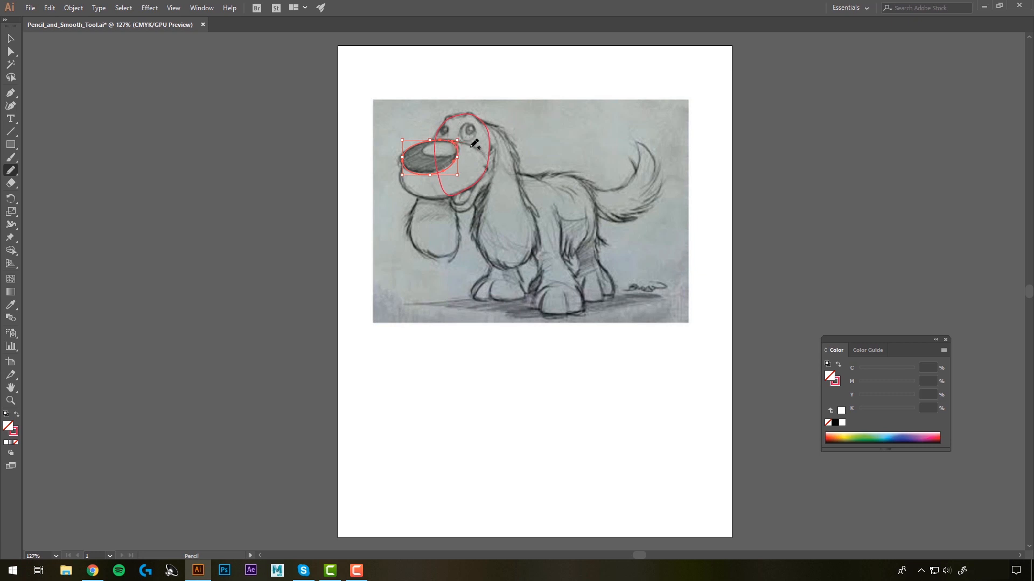
pyautogui.moveTo(472, 147)
pyautogui.mouseDown()
pyautogui.moveTo(484, 173)
pyautogui.moveTo(434, 199)
pyautogui.moveTo(411, 194)
pyautogui.moveTo(401, 165)
pyautogui.moveTo(442, 142)
pyautogui.moveTo(481, 147)
pyautogui.moveTo(435, 157)
pyautogui.moveTo(454, 153)
pyautogui.moveTo(443, 139)
pyautogui.moveTo(425, 154)
pyautogui.mouseUp()
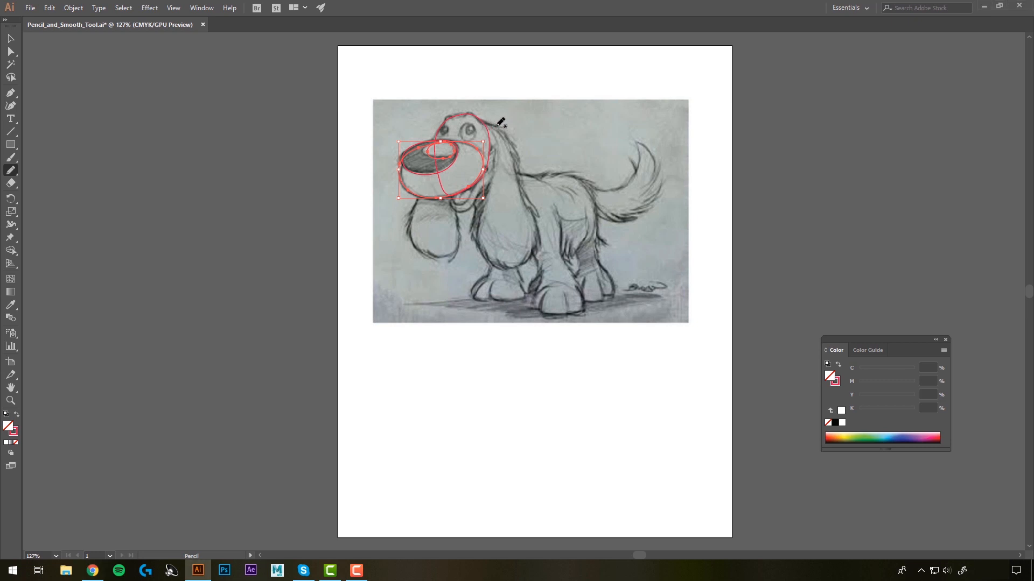
# Step: Trace the dog's near long ear and the far ear below the muzzle with the Pencil tool
pyautogui.moveTo(482, 121)
pyautogui.mouseDown()
pyautogui.moveTo(513, 147)
pyautogui.moveTo(533, 218)
pyautogui.moveTo(536, 248)
pyautogui.moveTo(507, 268)
pyautogui.mouseUp()
pyautogui.moveTo(496, 263)
pyautogui.mouseDown()
pyautogui.moveTo(474, 223)
pyautogui.moveTo(471, 233)
pyautogui.moveTo(486, 128)
pyautogui.mouseUp()
pyautogui.hotkey('ctrl', 'shift', 'a')
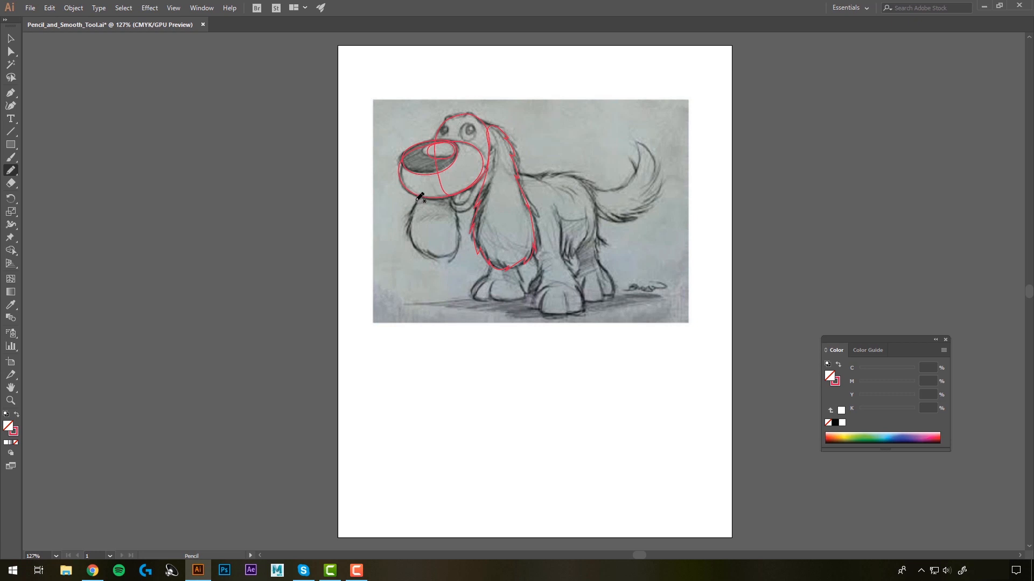
pyautogui.moveTo(417, 201)
pyautogui.mouseDown()
pyautogui.moveTo(409, 229)
pyautogui.moveTo(420, 249)
pyautogui.mouseUp()
pyautogui.moveTo(453, 251)
pyautogui.mouseDown()
pyautogui.moveTo(454, 203)
pyautogui.moveTo(429, 189)
pyautogui.moveTo(418, 199)
pyautogui.mouseUp()
# Step: Trace the tail's upper curve, reselect that path and continue it along the furry underside to close the tail
pyautogui.moveTo(592, 187)
pyautogui.mouseDown()
pyautogui.moveTo(631, 178)
pyautogui.moveTo(640, 142)
pyautogui.moveTo(660, 183)
pyautogui.mouseUp()
pyautogui.click(10, 38)
pyautogui.click(592, 202)
pyautogui.click(619, 192)
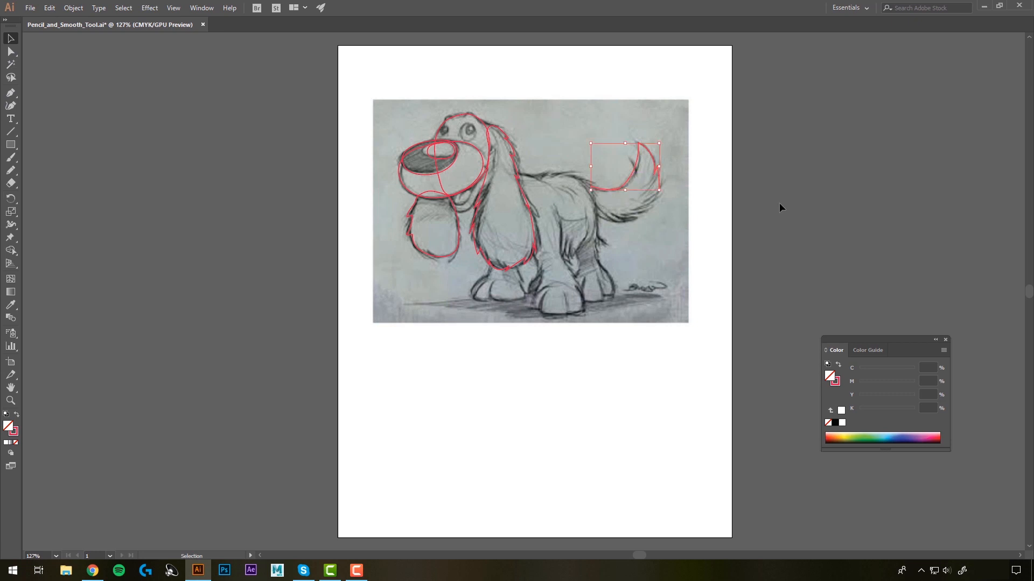
pyautogui.click(12, 174)
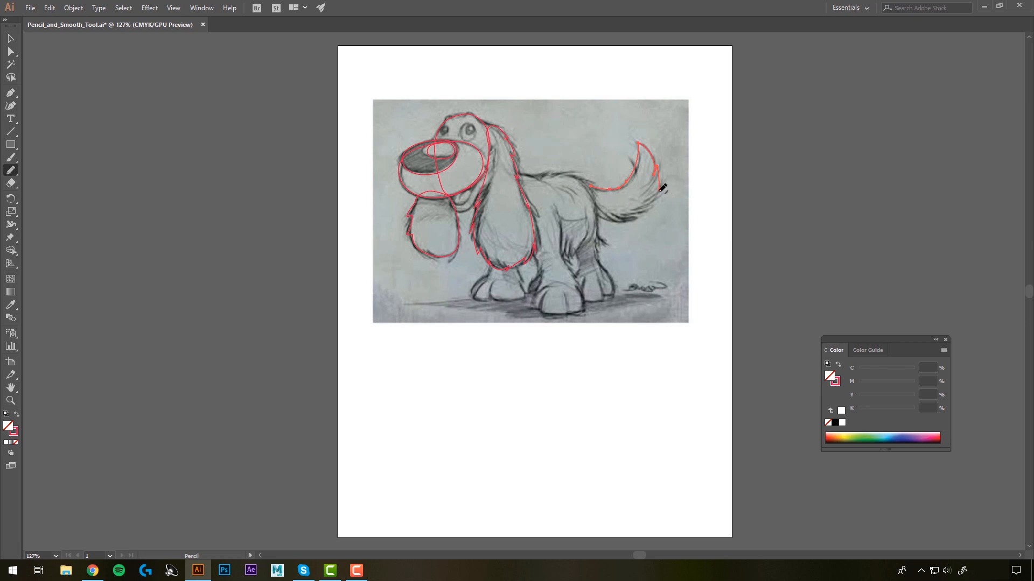
pyautogui.moveTo(662, 195)
pyautogui.mouseDown()
pyautogui.moveTo(626, 220)
pyautogui.moveTo(598, 210)
pyautogui.moveTo(591, 188)
pyautogui.mouseUp()
# Step: Smooth the upper inner curve of the tail path with the Smooth tool
pyautogui.click(11, 171)
pyautogui.click(11, 172)
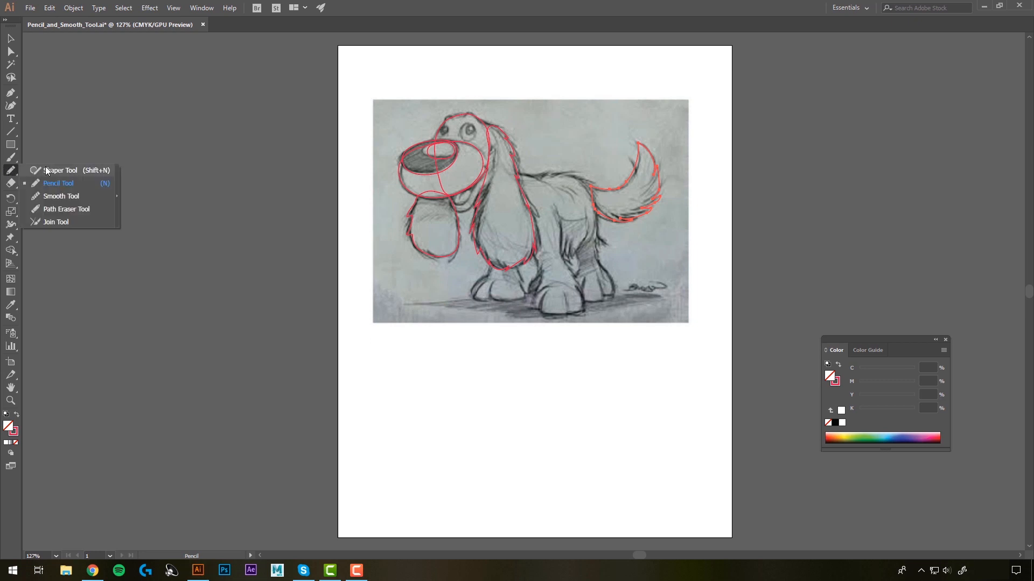
pyautogui.click(58, 196)
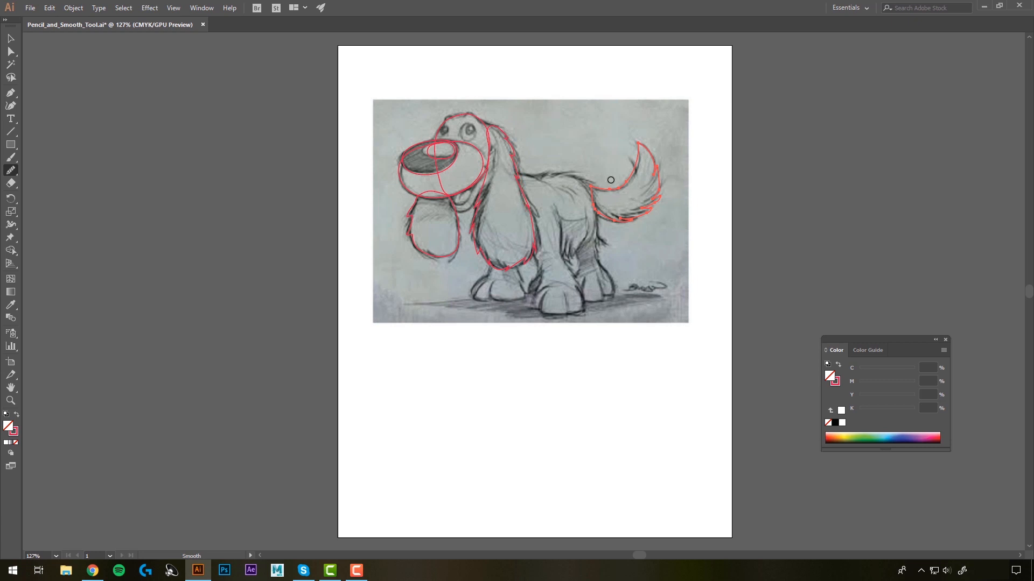
pyautogui.moveTo(638, 145)
pyautogui.mouseDown()
pyautogui.moveTo(627, 179)
pyautogui.moveTo(596, 186)
pyautogui.mouseUp()
# Step: Draw a wavy practice path with the Pencil tool in the blank area below the sketch and smooth its curves
pyautogui.moveTo(10, 170); pyautogui.dragTo(59, 180)
pyautogui.moveTo(428, 405)
pyautogui.mouseDown()
pyautogui.moveTo(521, 387)
pyautogui.moveTo(535, 410)
pyautogui.moveTo(484, 431)
pyautogui.moveTo(464, 465)
pyautogui.moveTo(436, 480)
pyautogui.mouseUp()
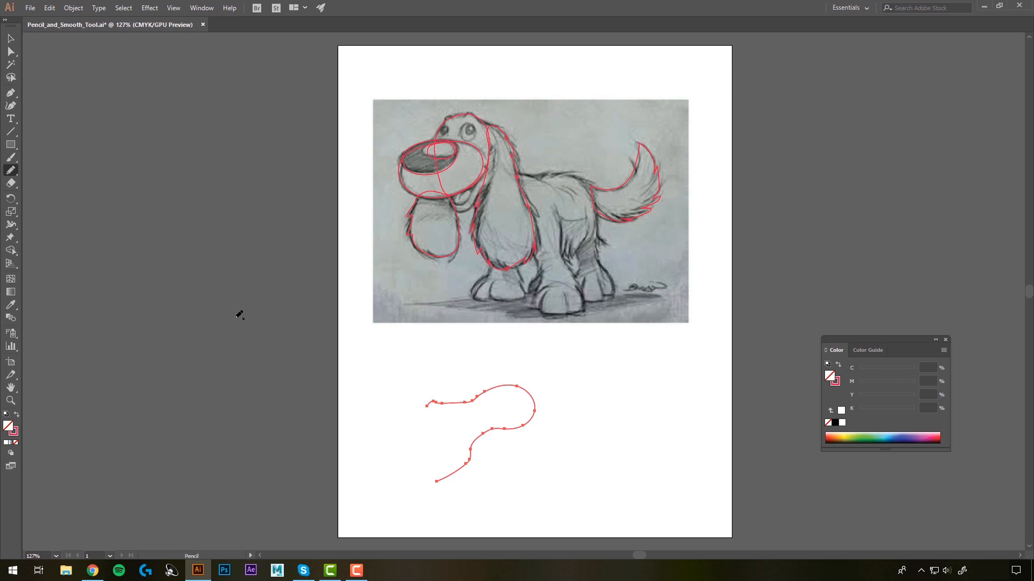
pyautogui.moveTo(10, 171); pyautogui.dragTo(55, 202)
pyautogui.moveTo(448, 475)
pyautogui.mouseDown()
pyautogui.moveTo(488, 429)
pyautogui.moveTo(535, 420)
pyautogui.mouseUp()
pyautogui.moveTo(496, 388); pyautogui.dragTo(426, 403)
# Step: Delete the practice path below the dog sketch
pyautogui.press('Delete')
pyautogui.press('\\')
pyautogui.press('n')
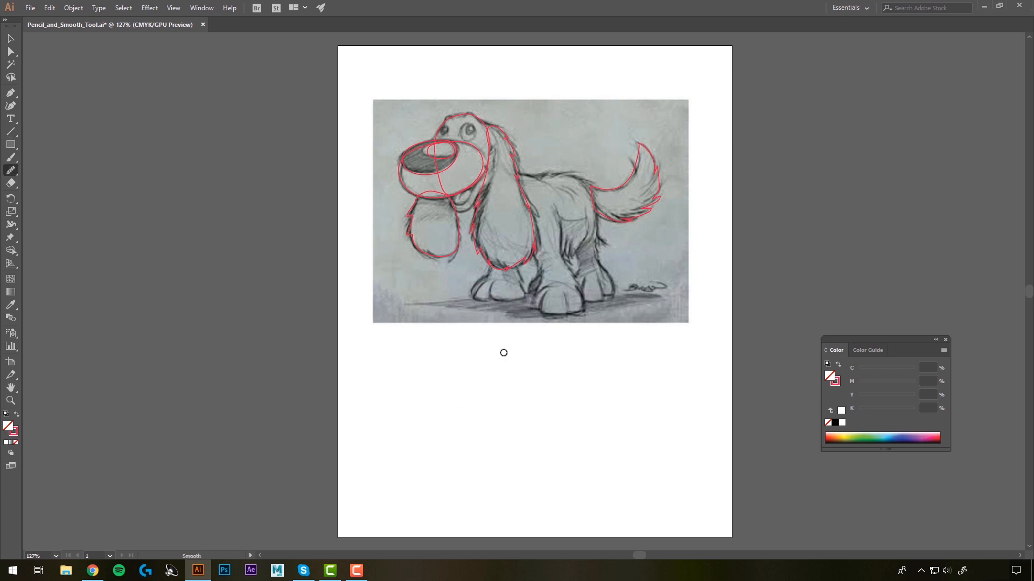
# Step: Reshape the nose highlight path with the Direct Selection tool so it follows the sketch, and deselect it
pyautogui.click(10, 53)
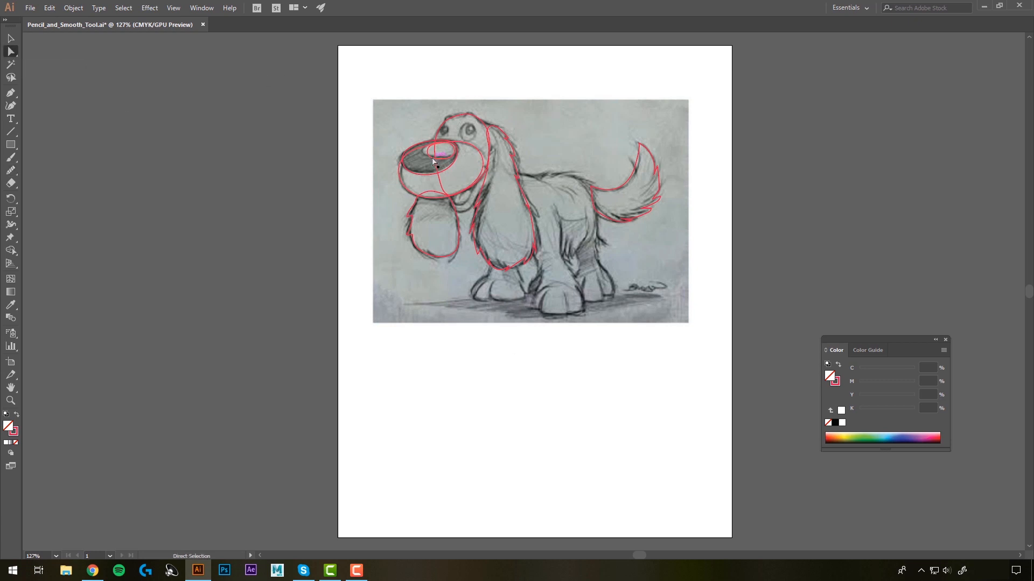
pyautogui.moveTo(428, 152)
pyautogui.mouseDown()
pyautogui.moveTo(452, 157)
pyautogui.moveTo(435, 161)
pyautogui.mouseUp()
pyautogui.click(412, 165)
pyautogui.click(397, 131)
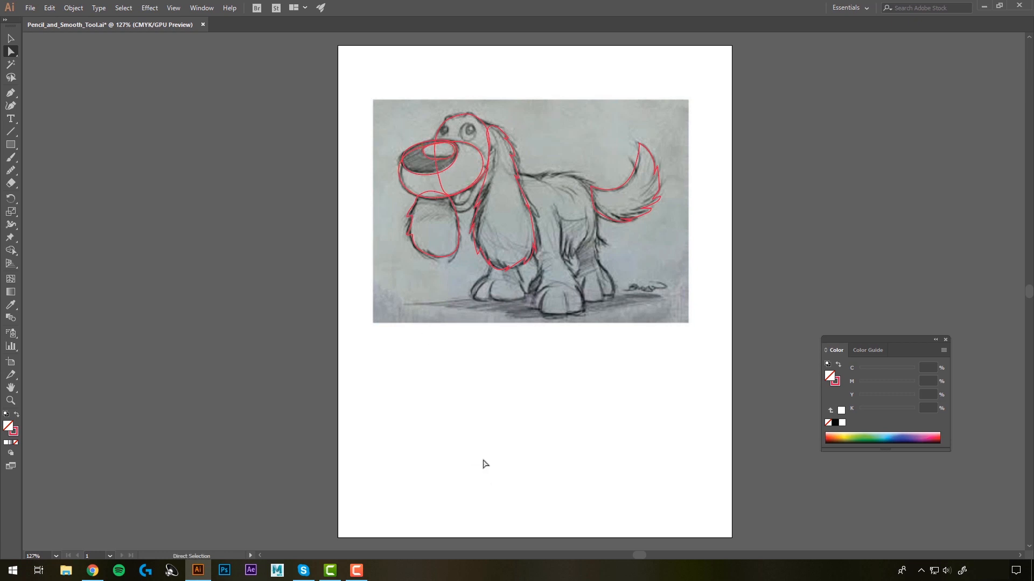